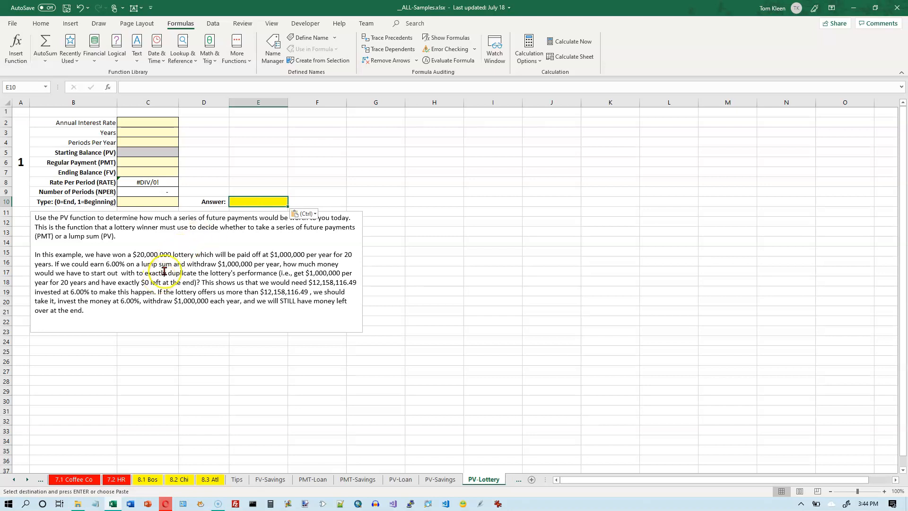
# - Fill in the lottery inputs with a 6% annual interest rate, 20 years and 1 period per year
pyautogui.click(173, 254)
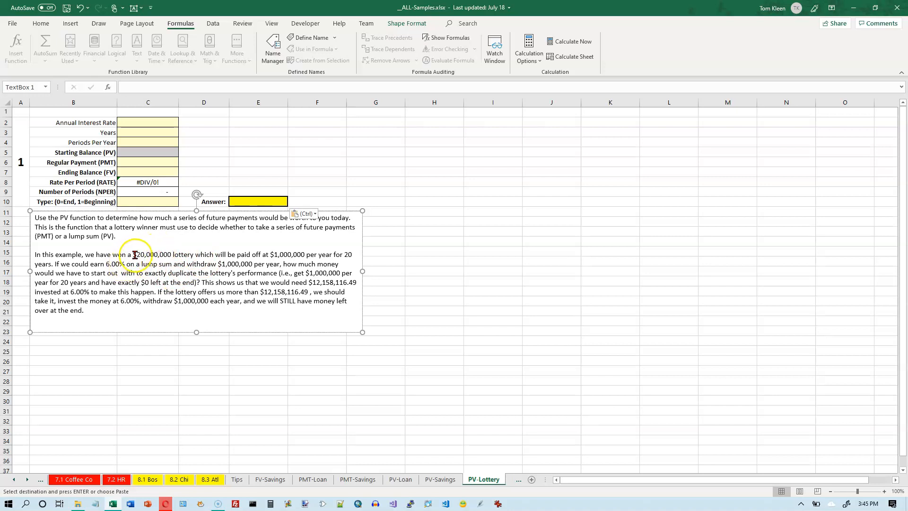
pyautogui.click(193, 253)
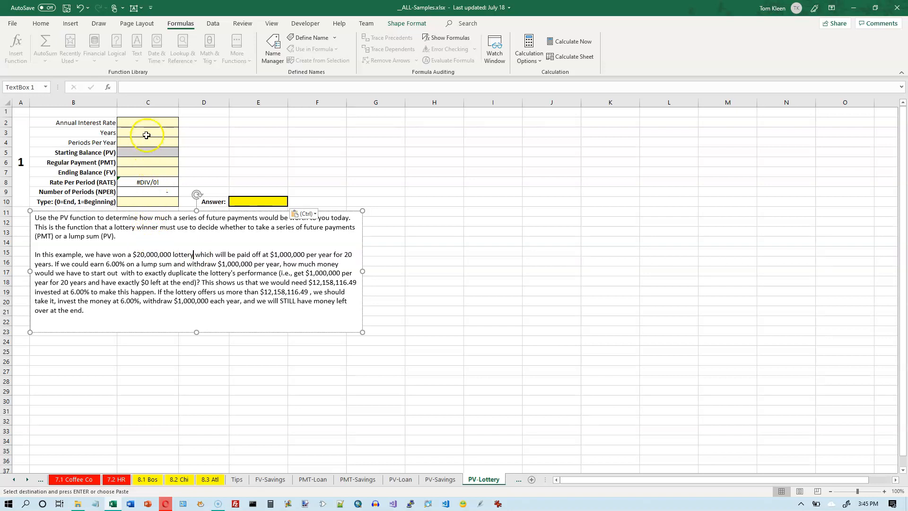
pyautogui.click(155, 123)
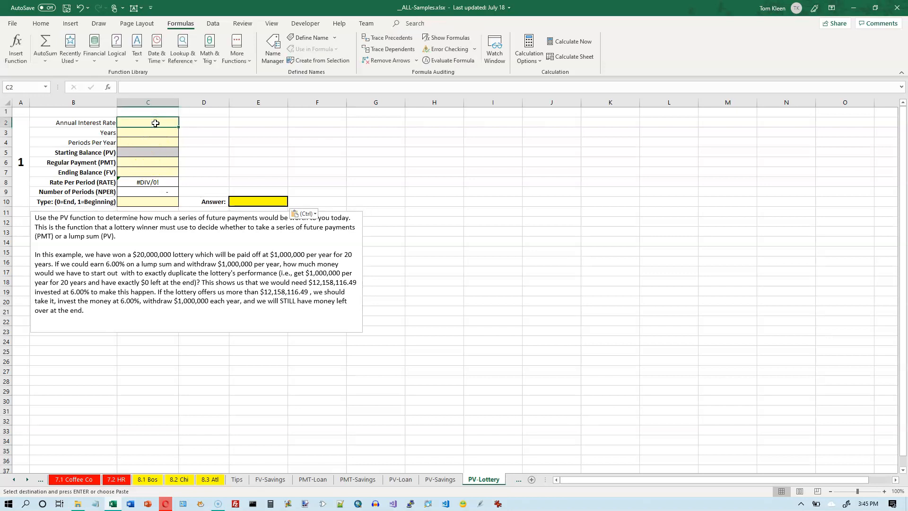
pyautogui.write('6%')
pyautogui.press('Return')
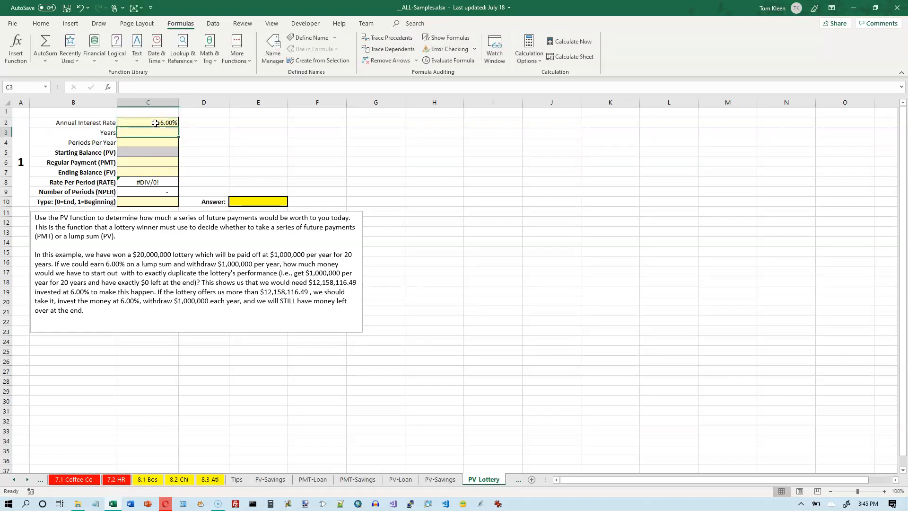
pyautogui.write('20')
pyautogui.press('Return')
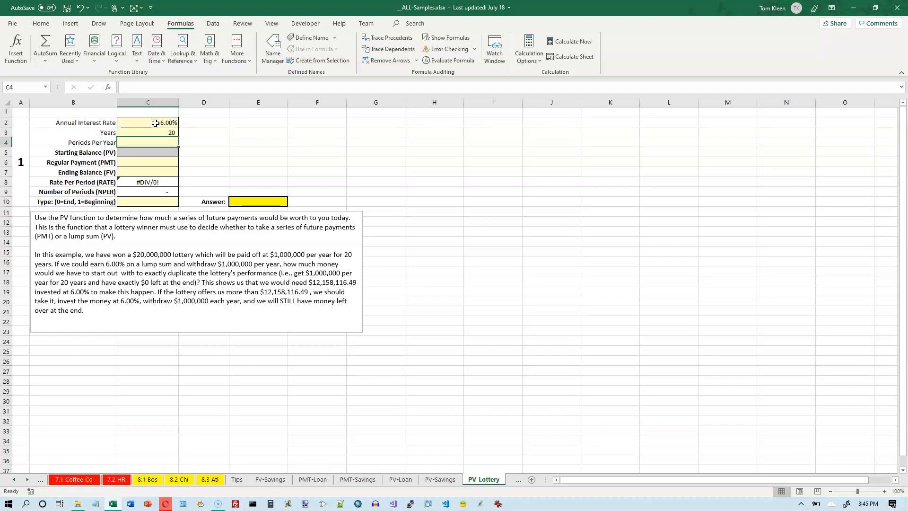
pyautogui.write('1')
pyautogui.press('Return')
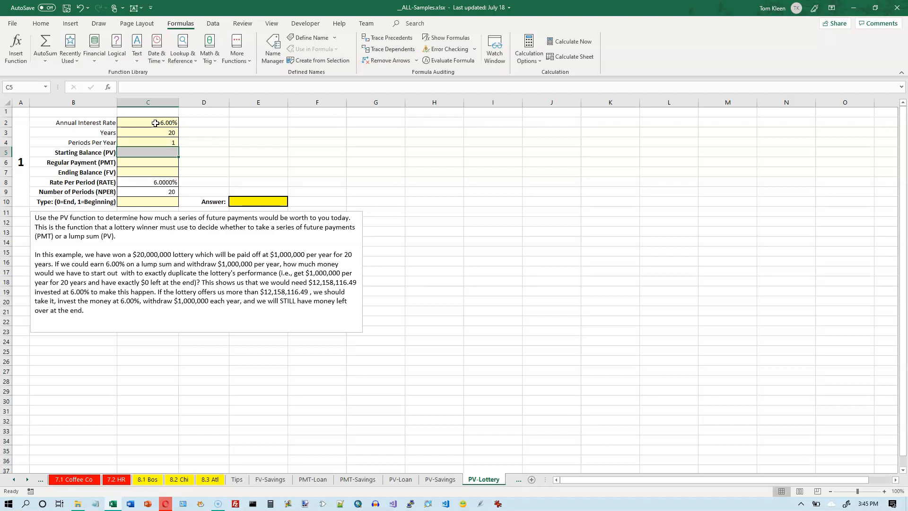
# - Enter 100000 as the Regular Payment (PMT) in C6, leaving the Starting Balance blank
pyautogui.press('Return')
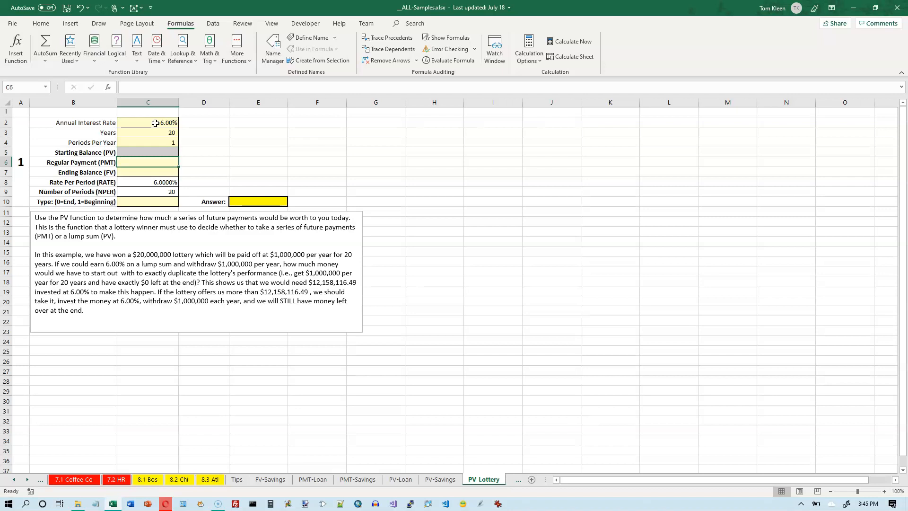
pyautogui.moveTo(274, 255); pyautogui.dragTo(305, 255)
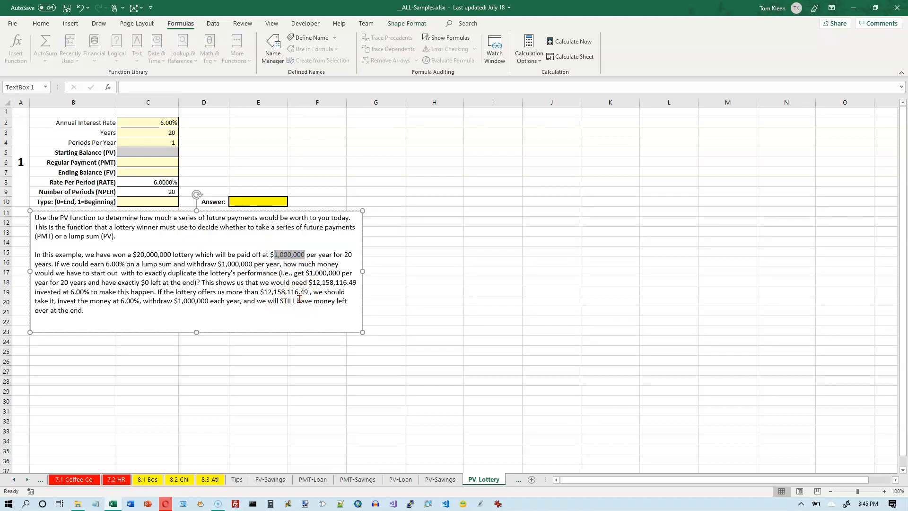
pyautogui.click(176, 163)
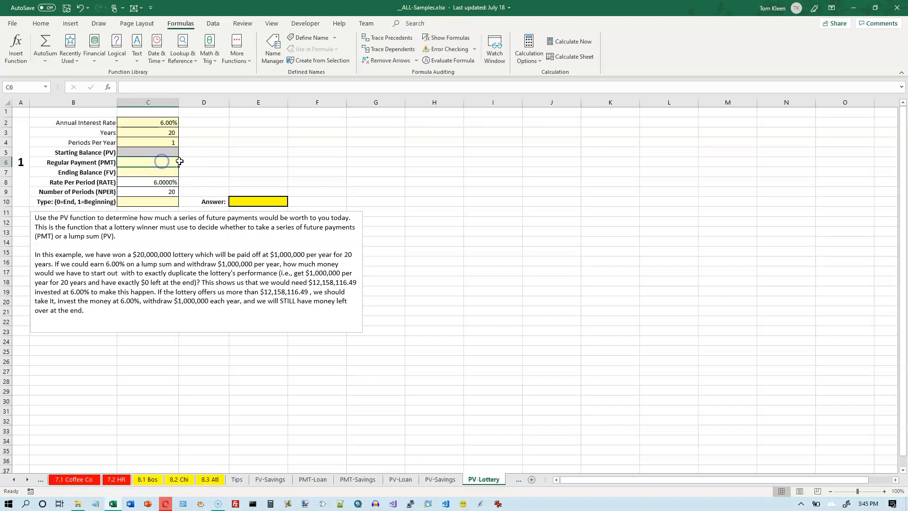
pyautogui.write('100000')
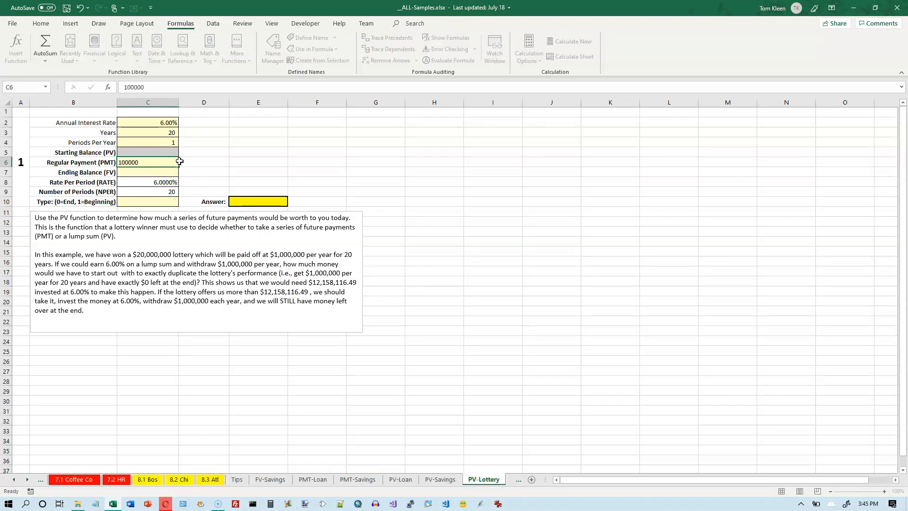
pyautogui.press('Return')
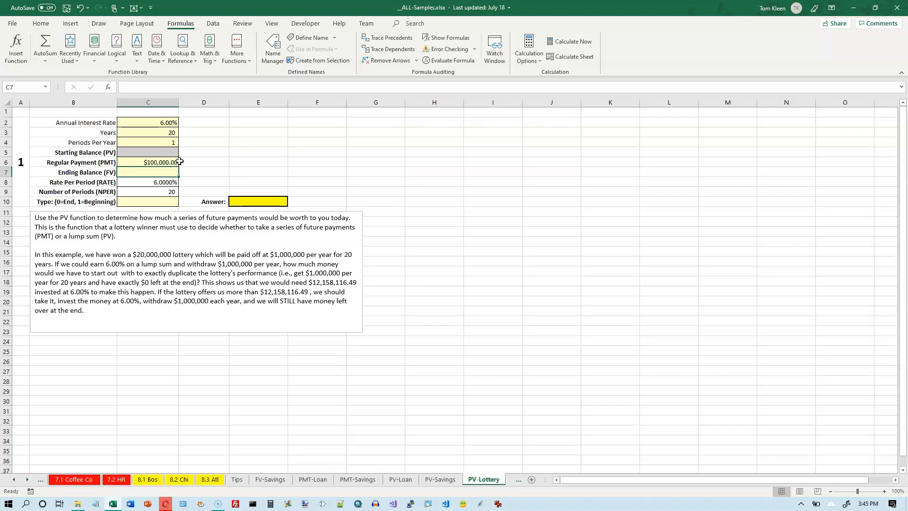
# - Set the Ending Balance (FV) to 0 and the payment Type to 1 for beginning of period
pyautogui.write('0')
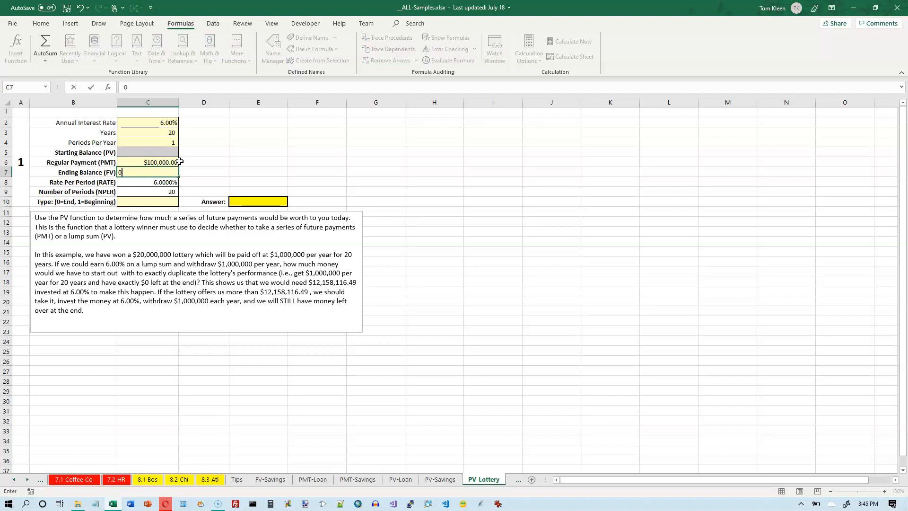
pyautogui.press('Return')
pyautogui.click(154, 202)
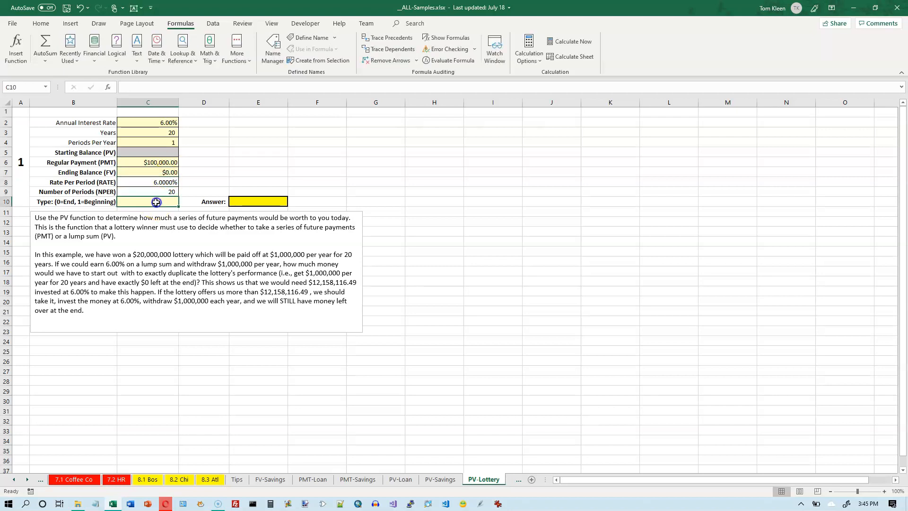
pyautogui.write('1')
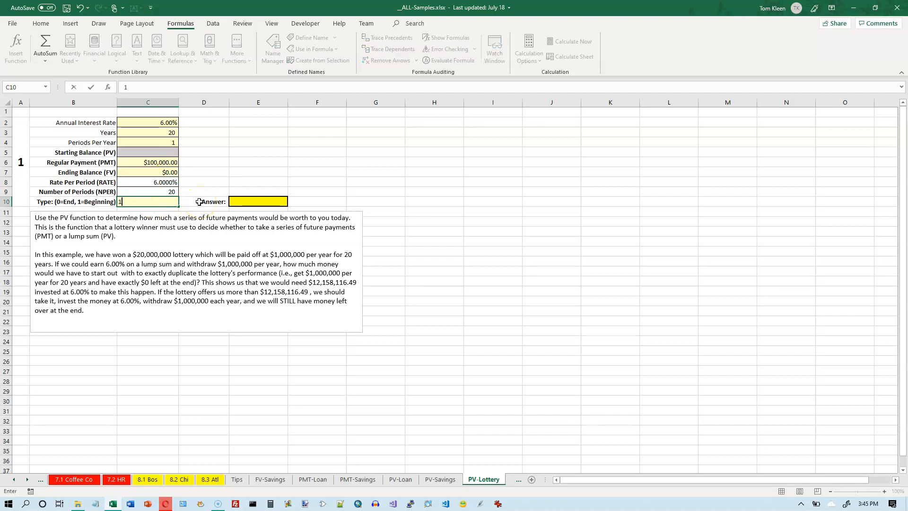
pyautogui.press('Return')
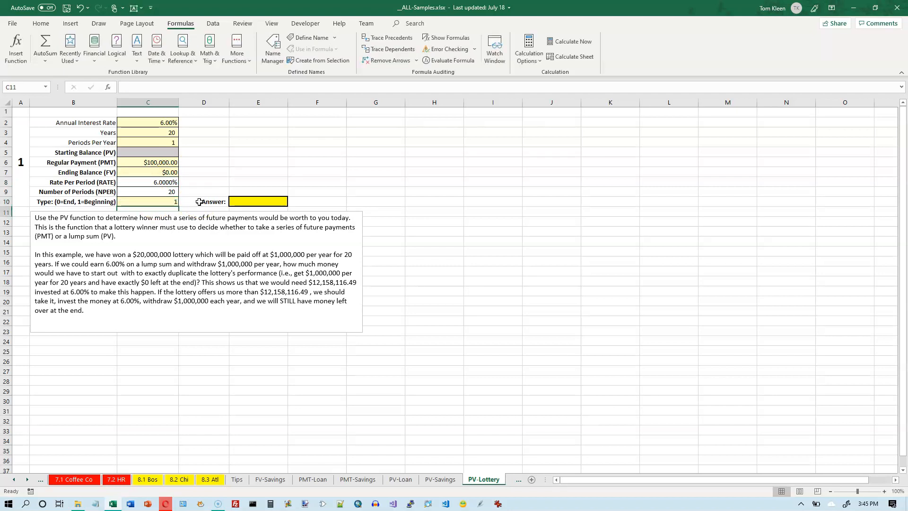
# - Insert the PV financial function in the Answer cell E10, using the rate per period in C8 as Rate
pyautogui.click(251, 202)
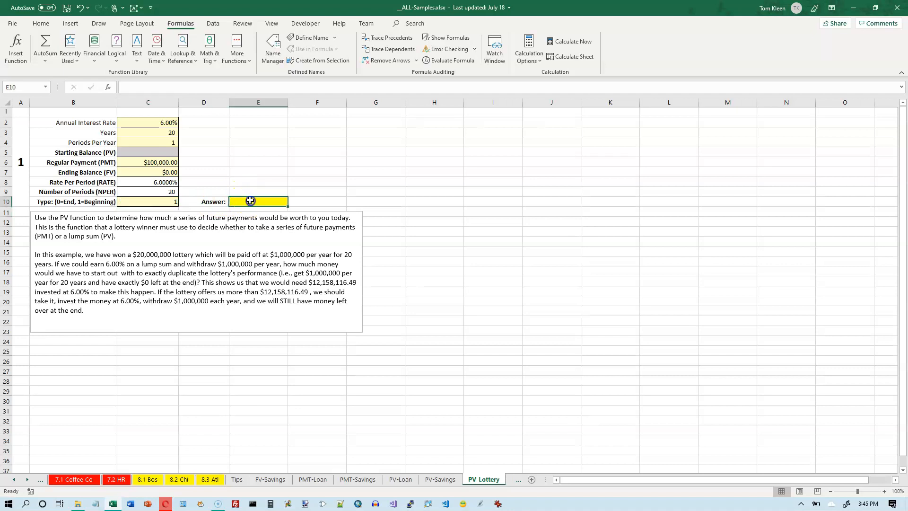
pyautogui.keyDown('ctrl'); pyautogui.scroll(4, 343, 192); pyautogui.keyUp('ctrl')
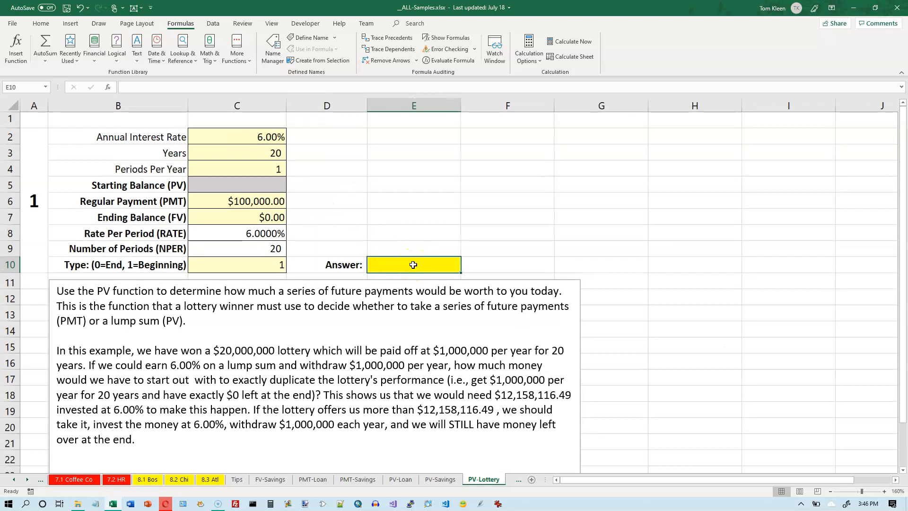
pyautogui.click(179, 26)
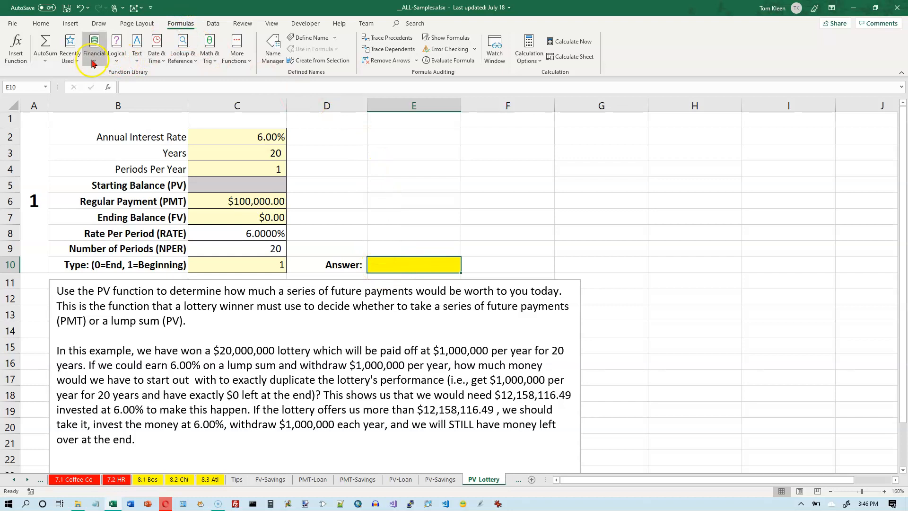
pyautogui.click(92, 61)
pyautogui.click(156, 252)
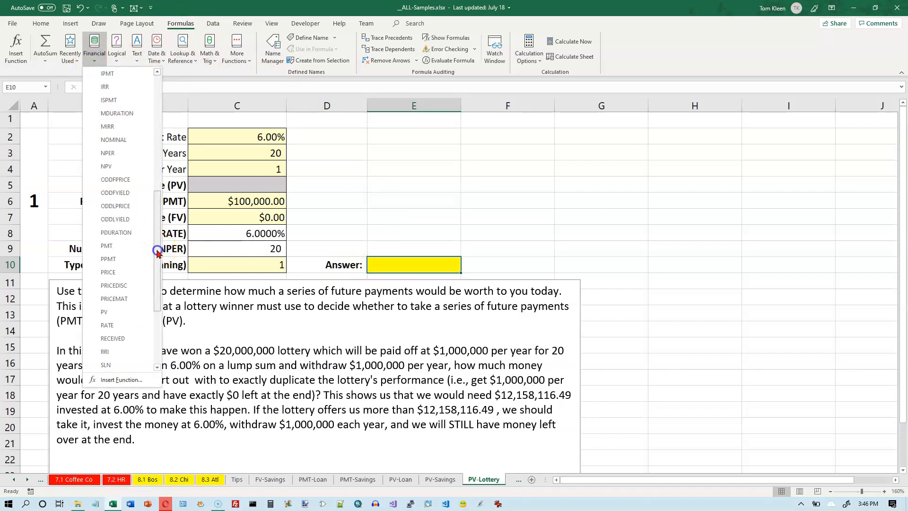
pyautogui.click(114, 312)
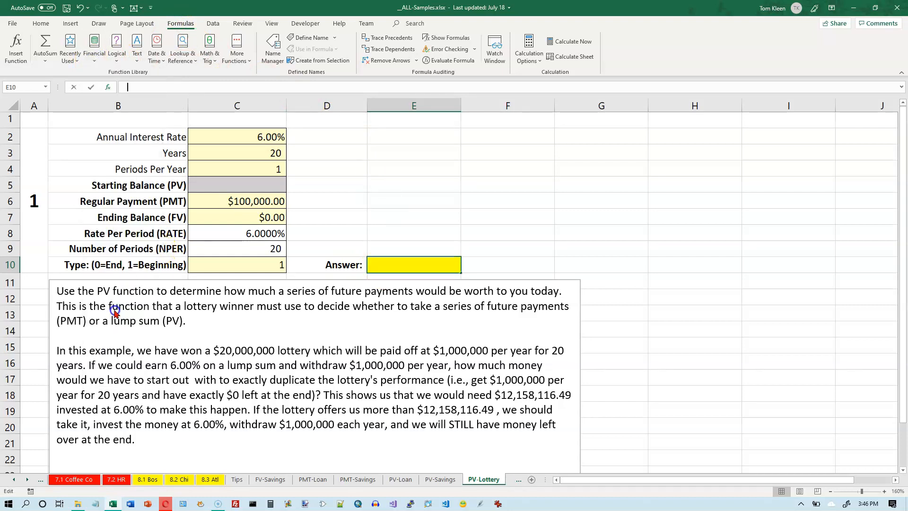
pyautogui.moveTo(435, 125); pyautogui.dragTo(579, 128)
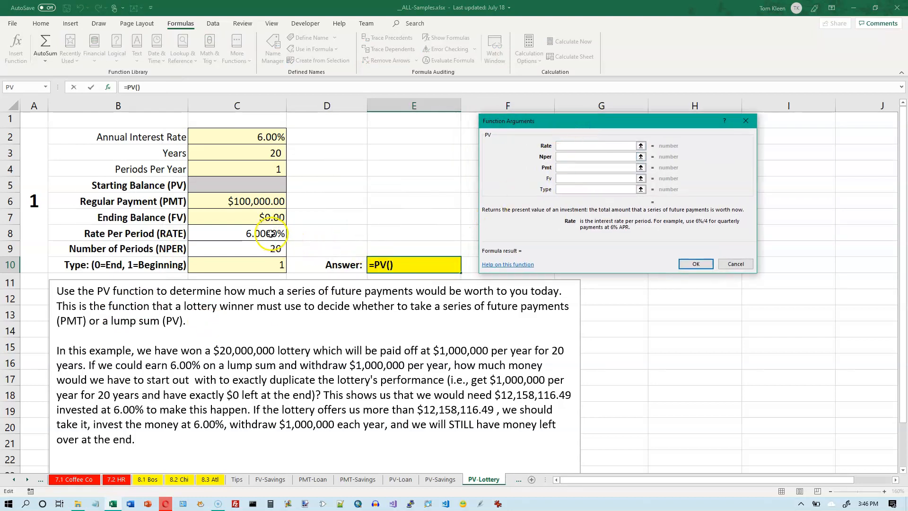
pyautogui.click(271, 234)
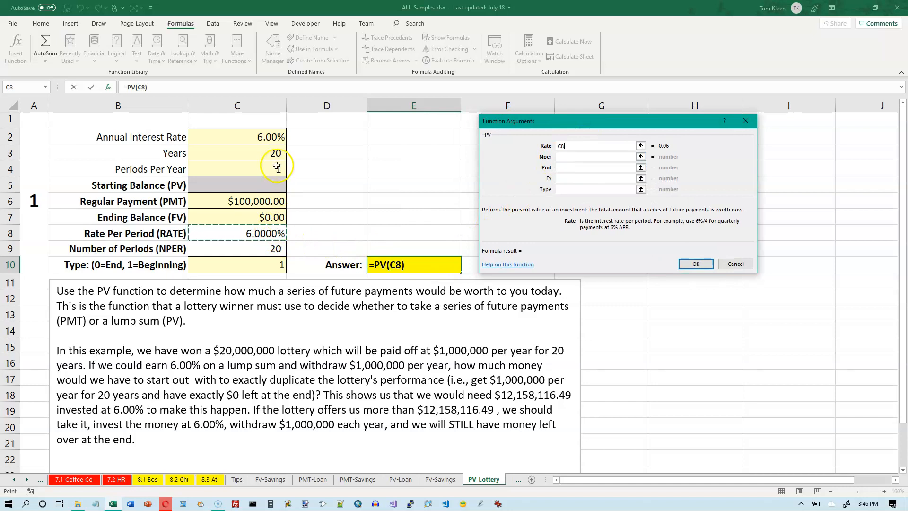
pyautogui.click(270, 137)
pyautogui.click(271, 233)
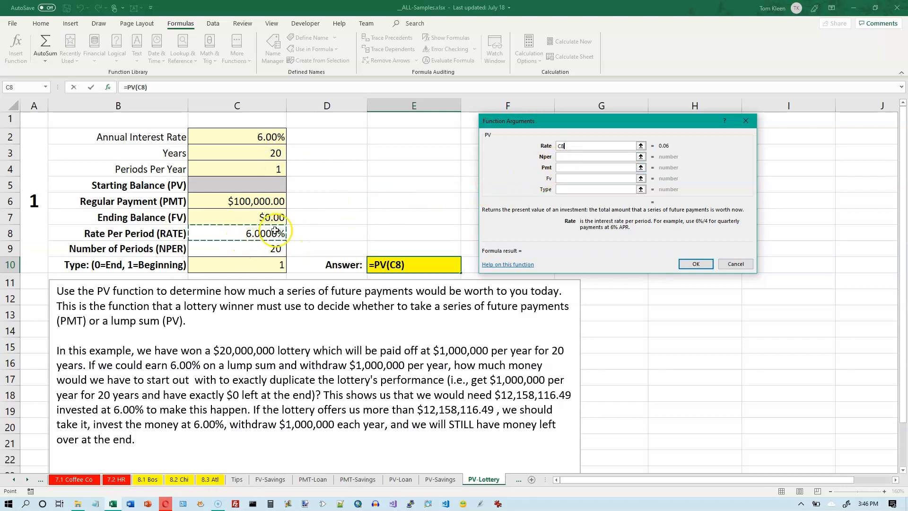
# - Set the PV function's Nper argument to C9 and its Pmt argument to the negated payment, -C6
pyautogui.click(572, 158)
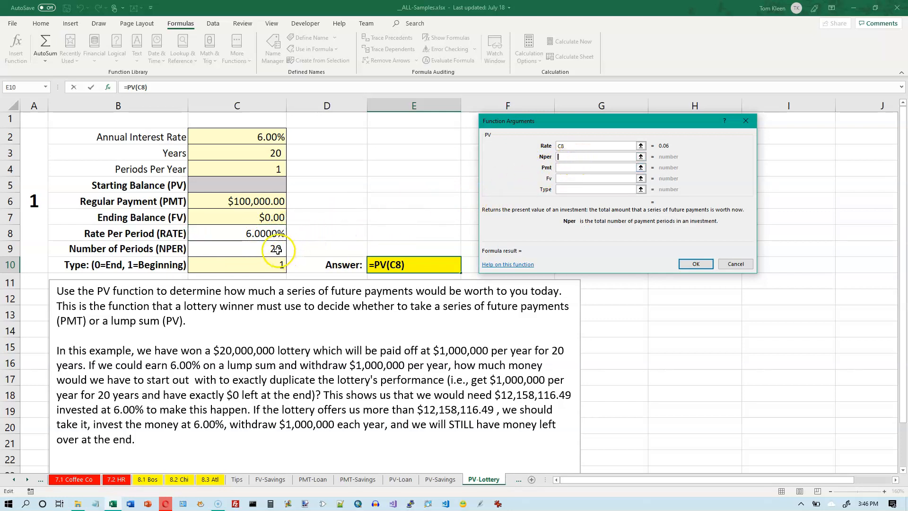
pyautogui.click(276, 248)
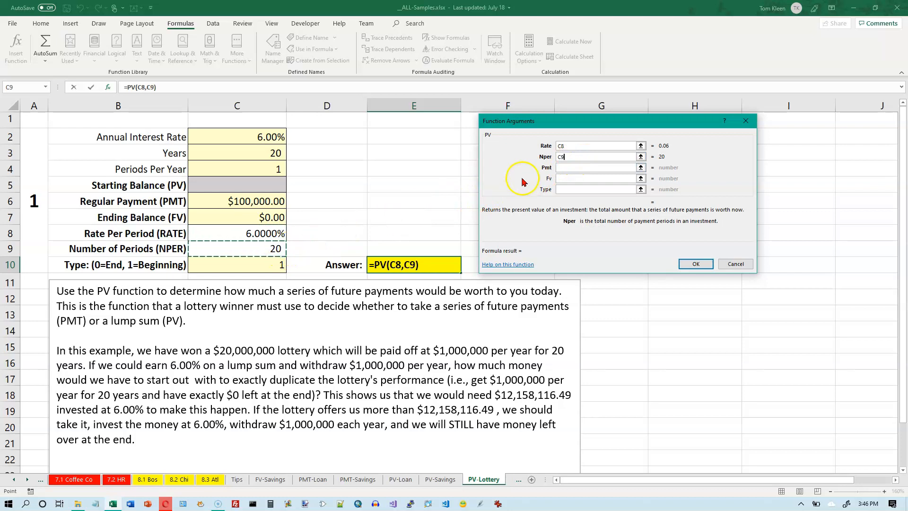
pyautogui.click(562, 168)
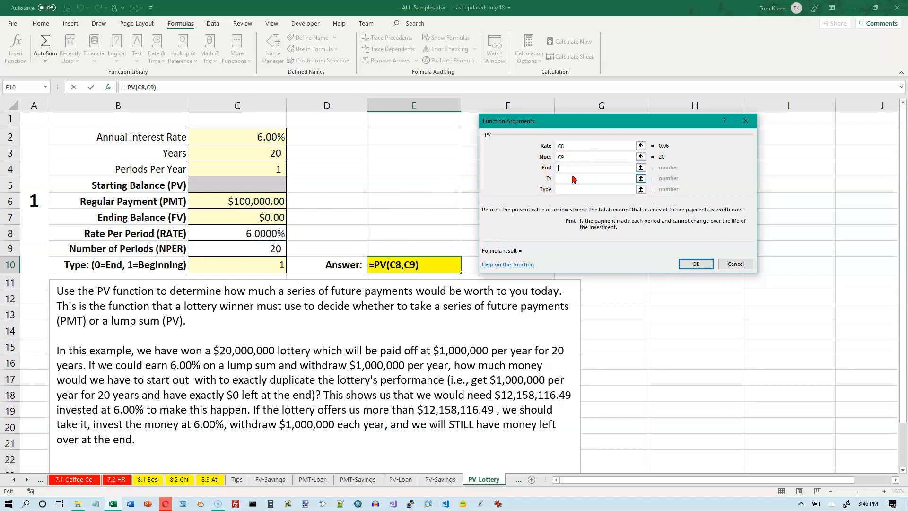
pyautogui.write('-')
pyautogui.click(273, 204)
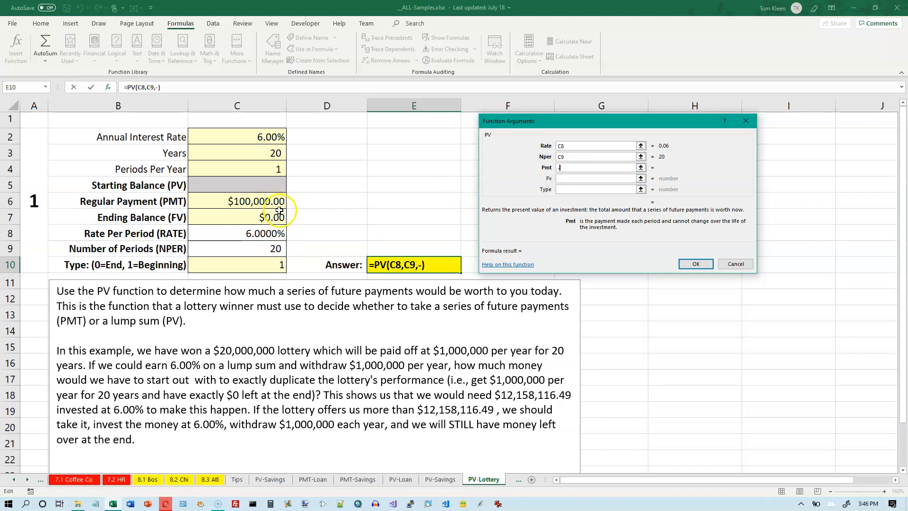
pyautogui.click(276, 202)
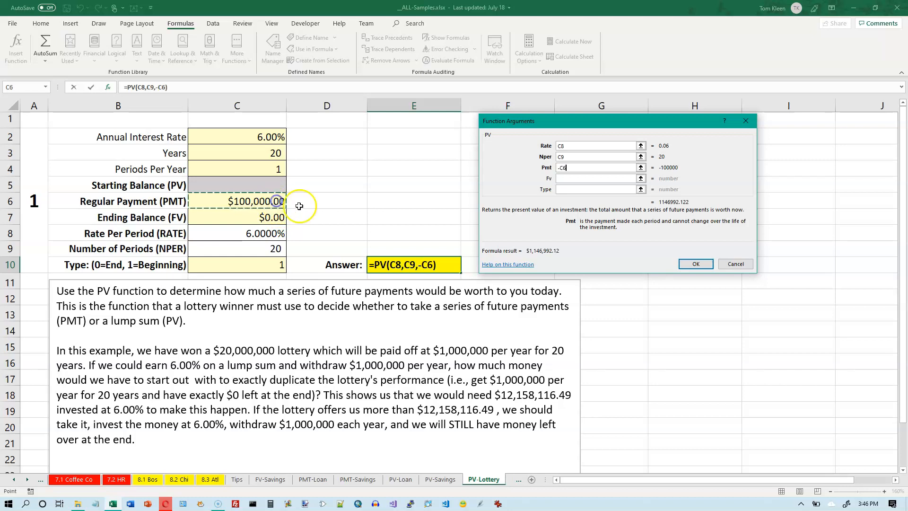
# - Complete the PV formula with C7 as the Fv argument and C10 as the Type argument
pyautogui.click(580, 177)
pyautogui.click(272, 215)
pyautogui.click(559, 189)
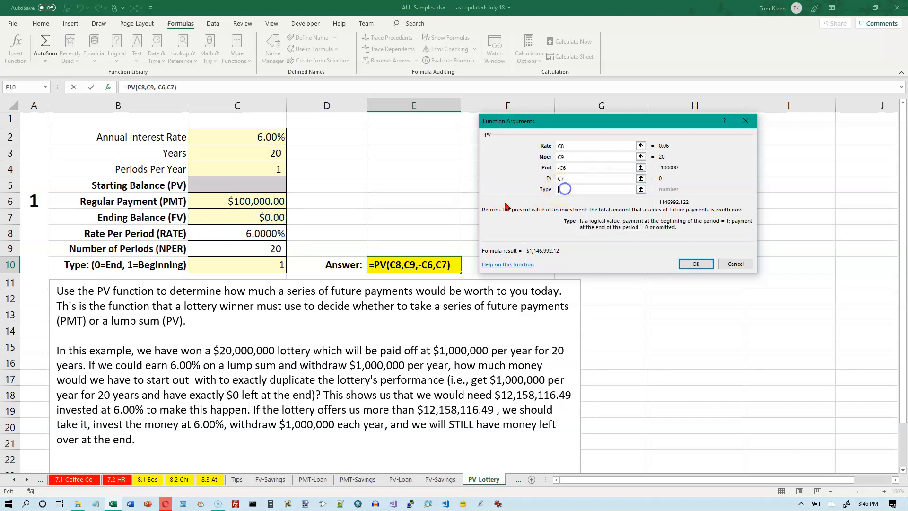
pyautogui.click(279, 264)
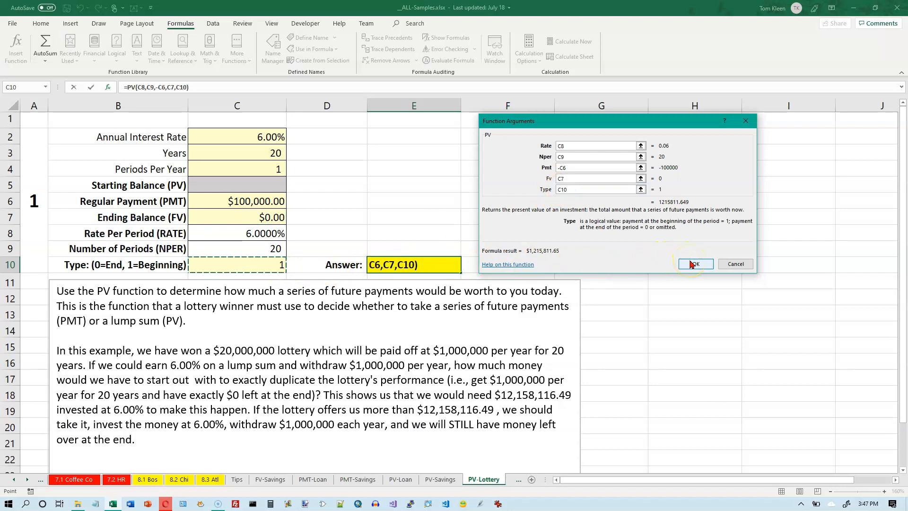
pyautogui.click(692, 264)
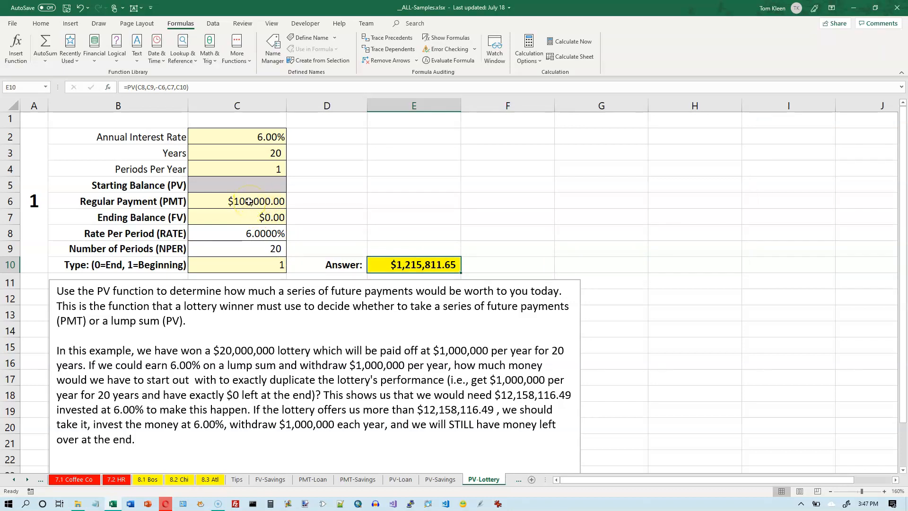
# - Correct the Regular Payment (PMT) in C6 to 1000000
pyautogui.doubleClick(249, 201)
pyautogui.press('Right')
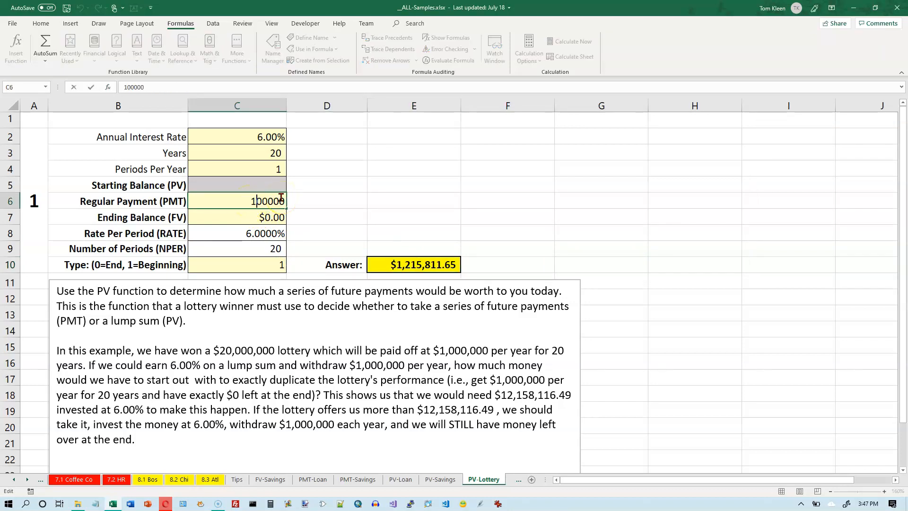
pyautogui.write('0')
pyautogui.press('Return')
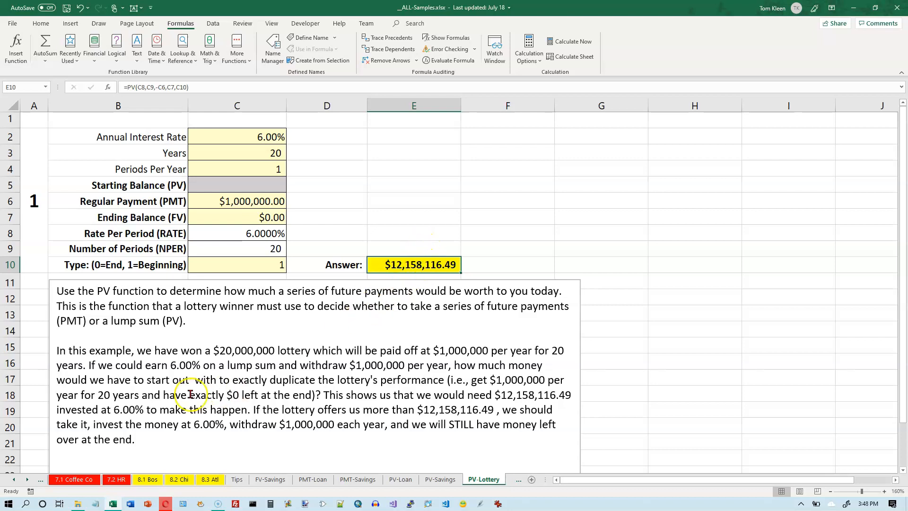
# - Highlight the 6.00% earning rate and the 12,158,116.49 lump-sum threshold in the explanation text box
pyautogui.click(171, 368)
pyautogui.moveTo(171, 369); pyautogui.dragTo(194, 367)
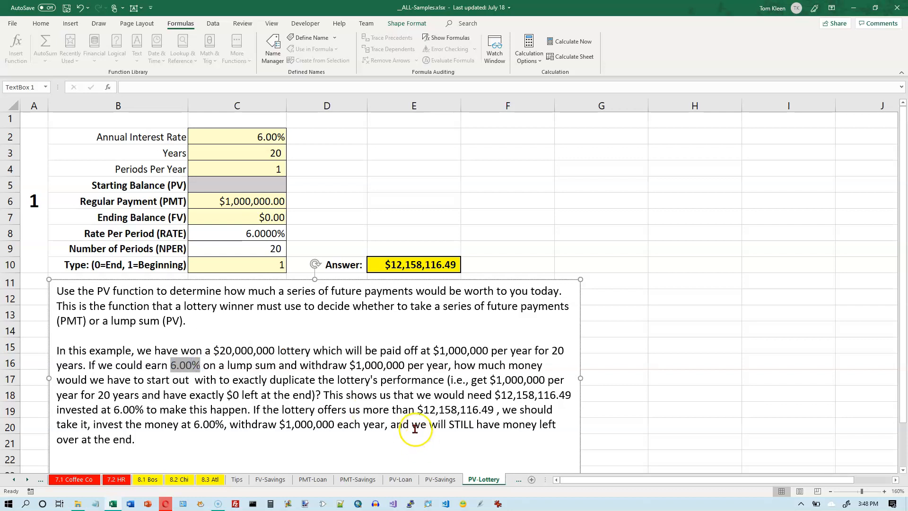
pyautogui.moveTo(422, 410); pyautogui.dragTo(491, 408)
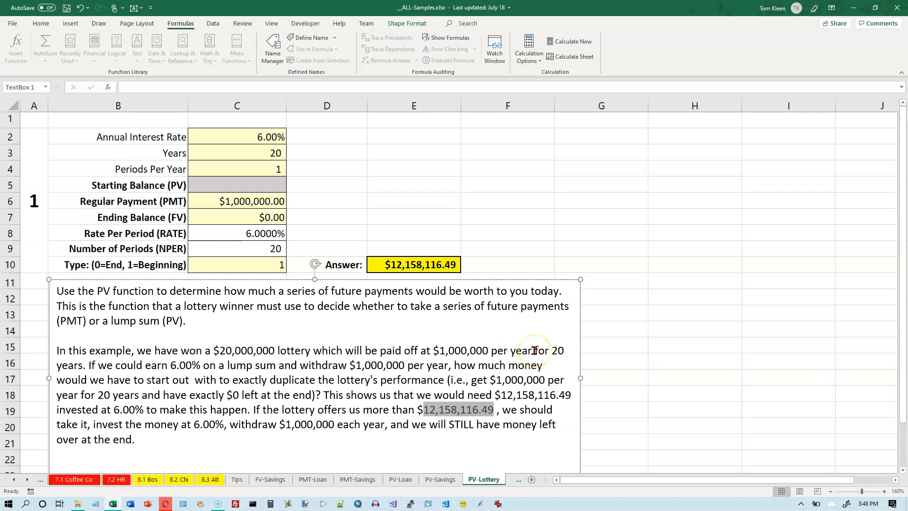
# - Examine the lump-sum threshold in the explanation text, the PV answer in E10, and the payment, rate, years and type inputs in column C
pyautogui.click(430, 408)
pyautogui.moveTo(424, 408); pyautogui.dragTo(496, 406)
pyautogui.moveTo(57, 350)
pyautogui.mouseDown()
pyautogui.moveTo(110, 352)
pyautogui.moveTo(56, 351)
pyautogui.mouseUp()
pyautogui.click(437, 265)
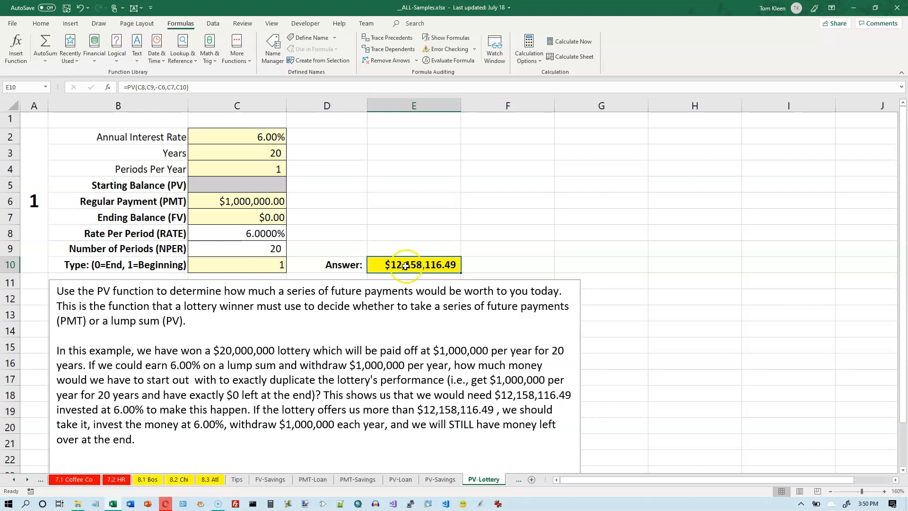
pyautogui.click(256, 202)
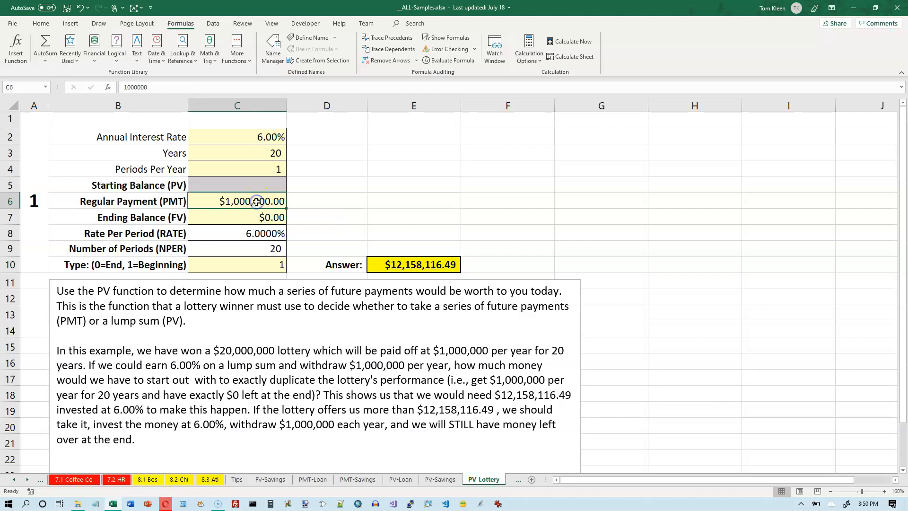
pyautogui.click(271, 137)
pyautogui.click(276, 152)
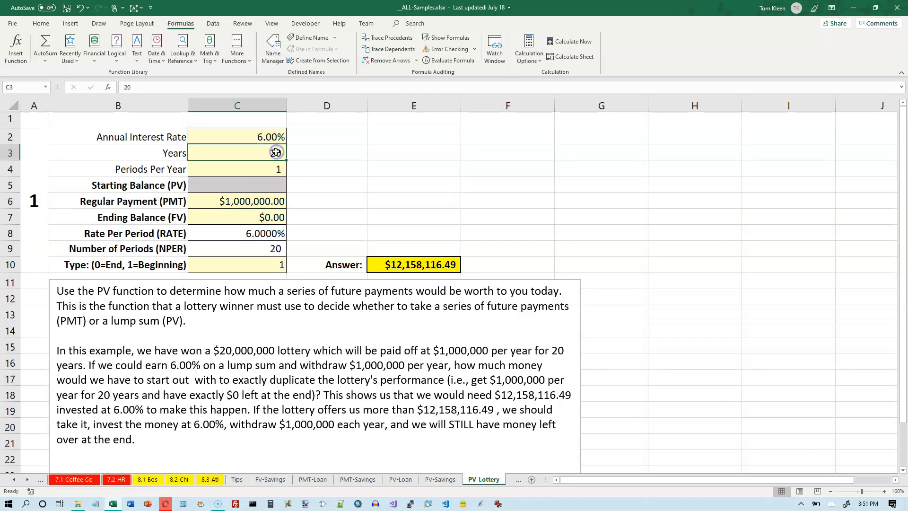
pyautogui.click(279, 265)
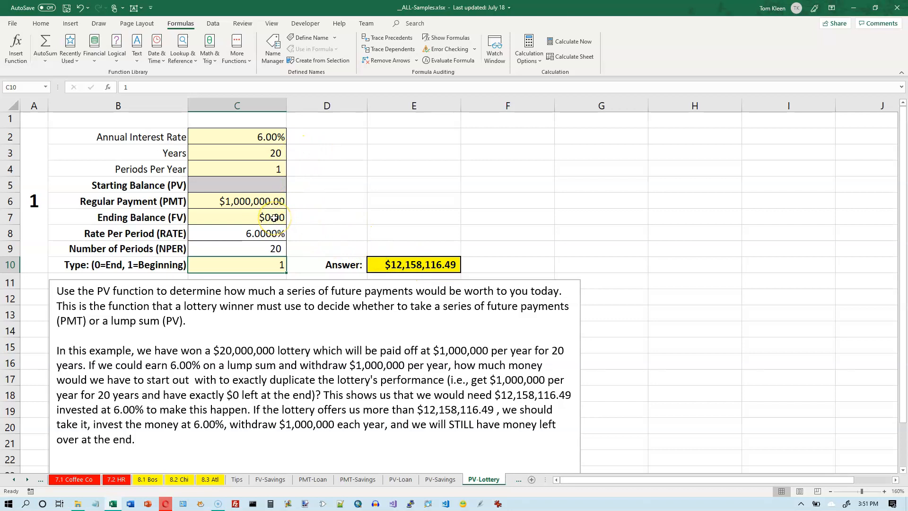
# - Insert an FV function in G10 with C8 as the Rate argument and C9 as the Nper argument
pyautogui.click(578, 266)
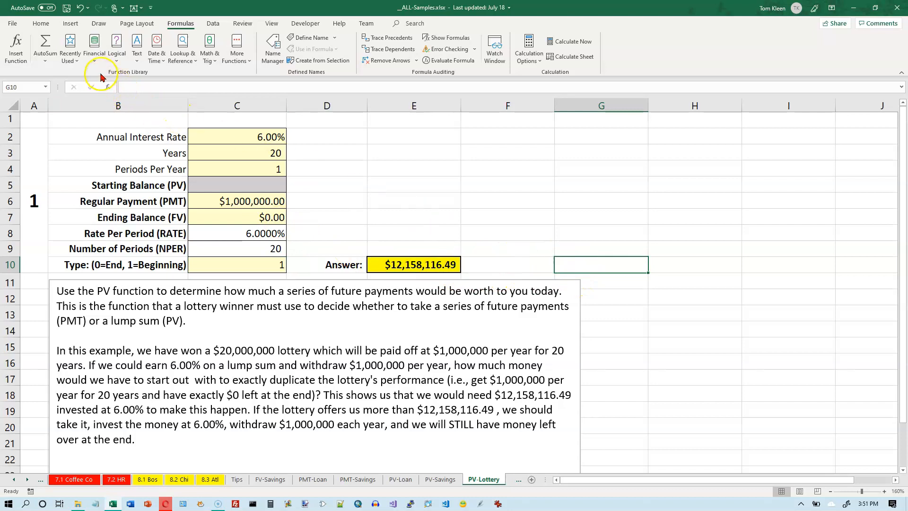
pyautogui.click(94, 52)
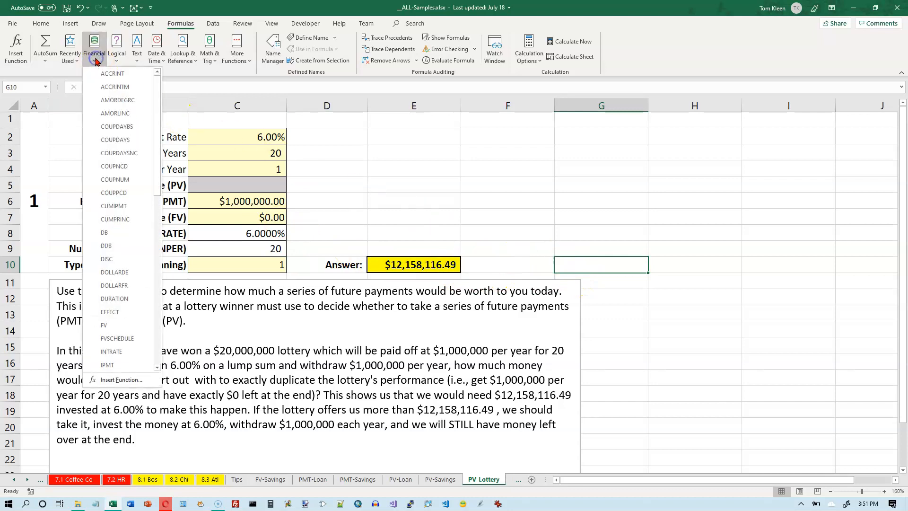
pyautogui.click(104, 325)
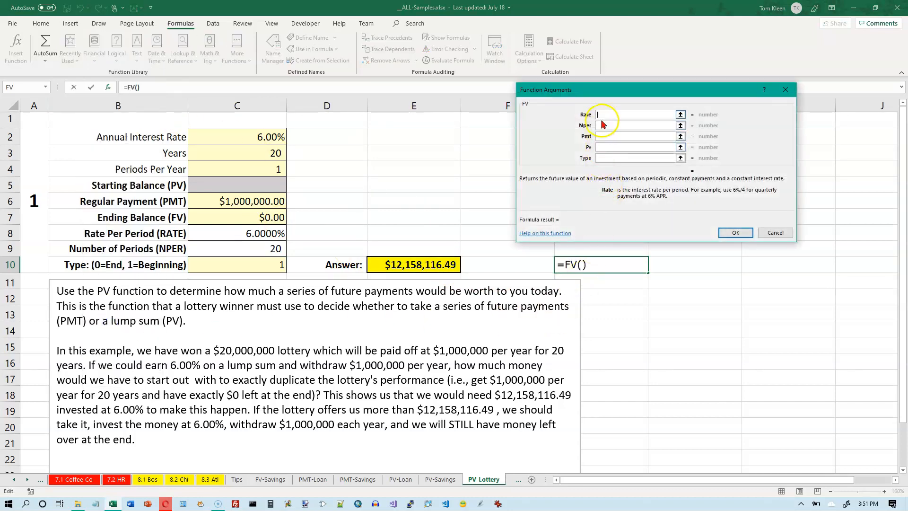
pyautogui.click(247, 234)
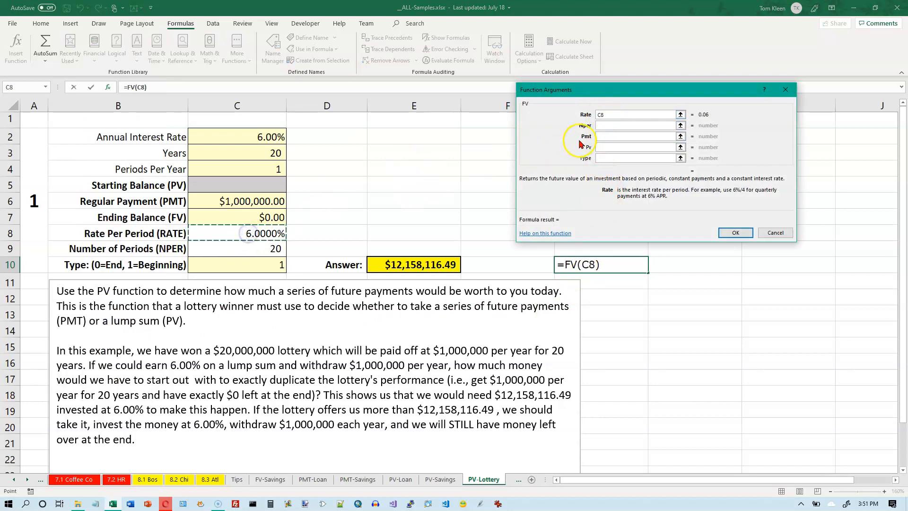
pyautogui.click(607, 126)
pyautogui.click(280, 249)
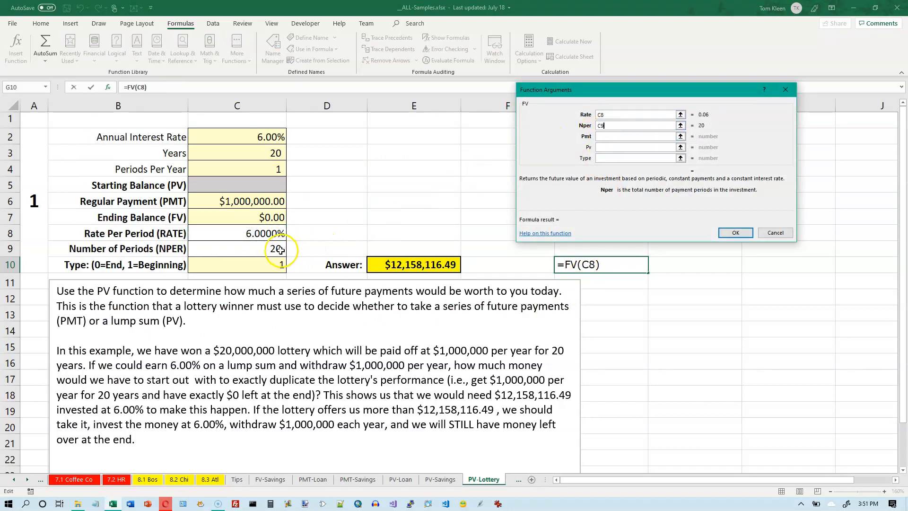
# - Set the FV function's Pmt argument to C6 and its Pv argument to the negated lump-sum answer, -E10
pyautogui.click(610, 136)
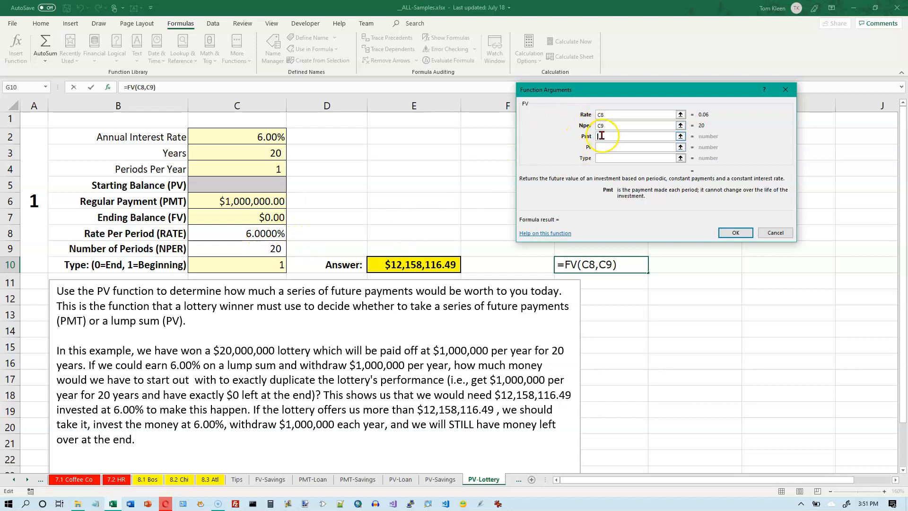
pyautogui.click(260, 201)
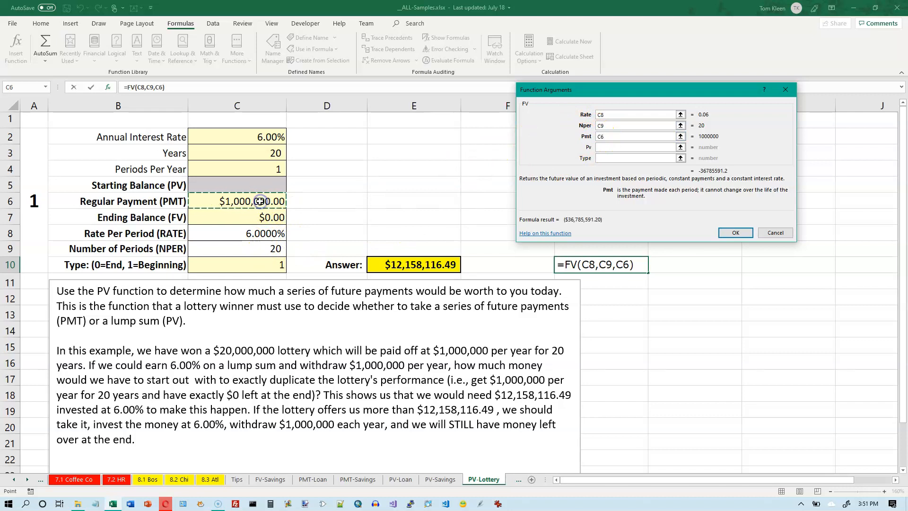
pyautogui.click(600, 148)
pyautogui.click(600, 148)
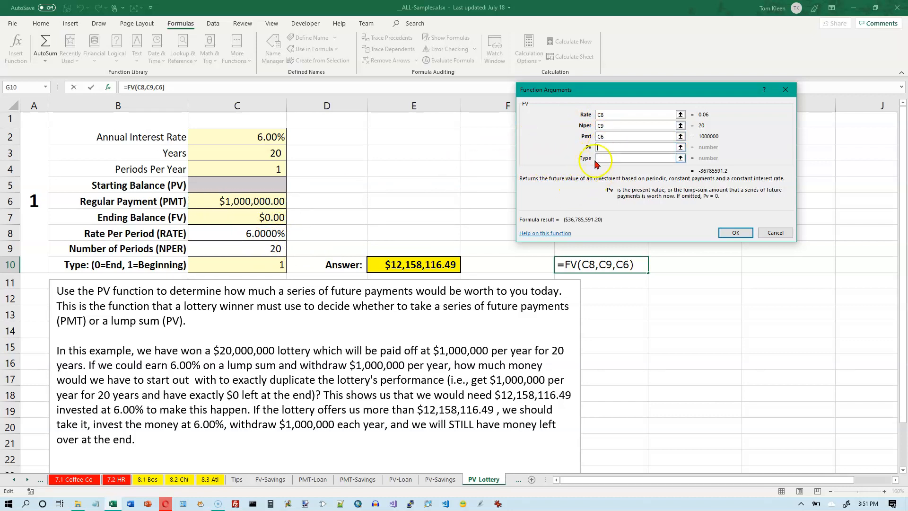
pyautogui.write('f')
pyautogui.press('BackSpace')
pyautogui.write('-')
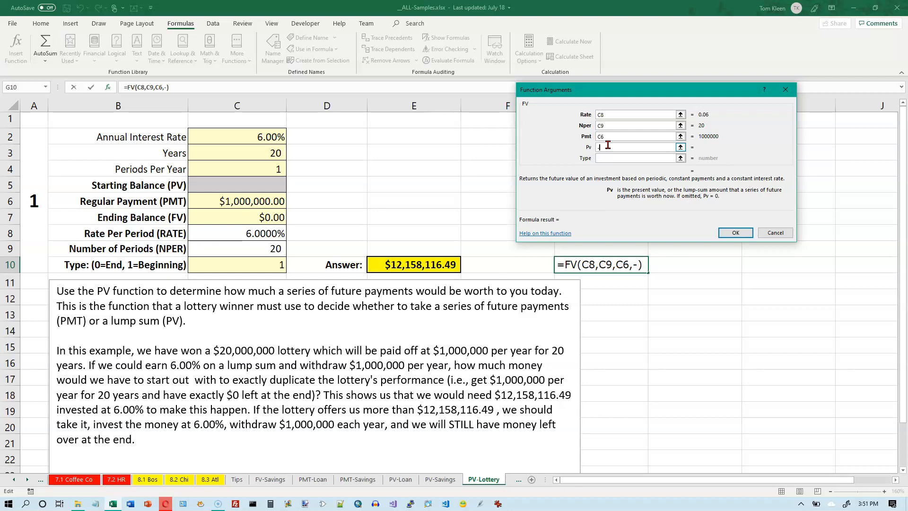
pyautogui.click(421, 264)
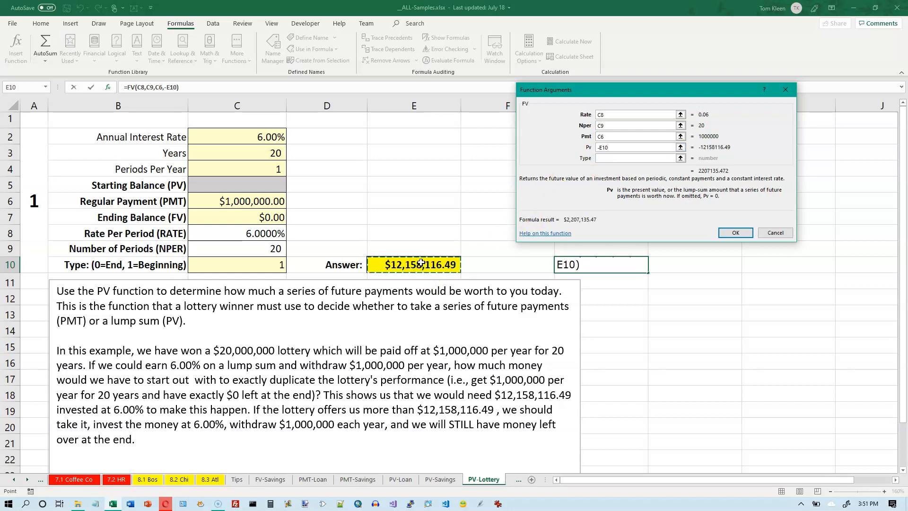
# - Complete the FV formula with C10 as the Type argument and select its result together with the Ending Balance in C7
pyautogui.click(614, 158)
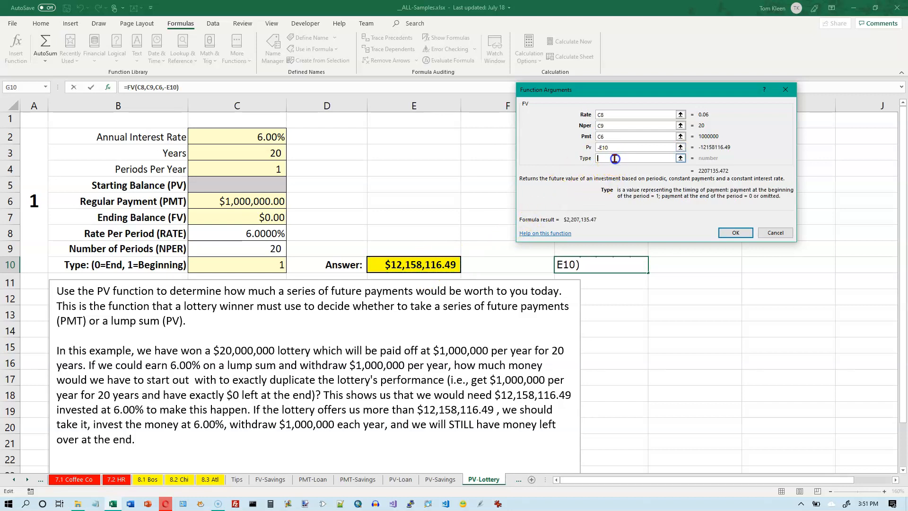
pyautogui.click(277, 266)
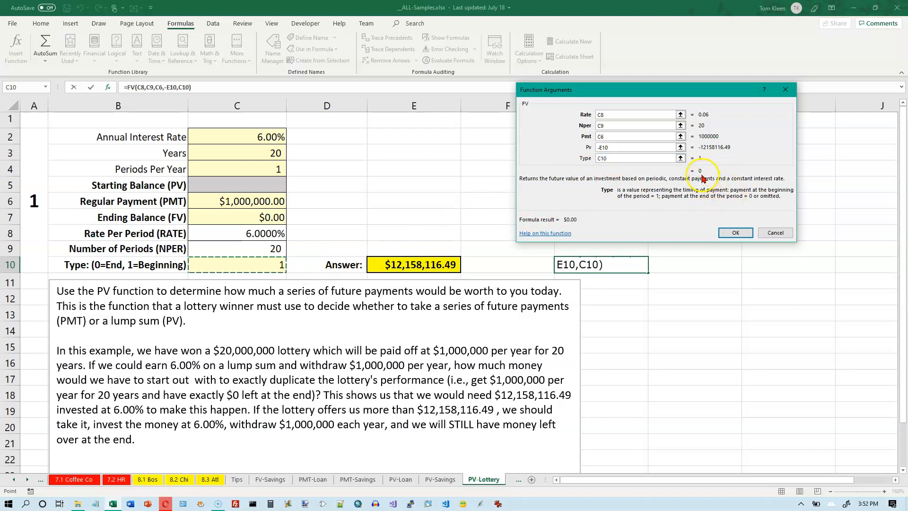
pyautogui.click(735, 233)
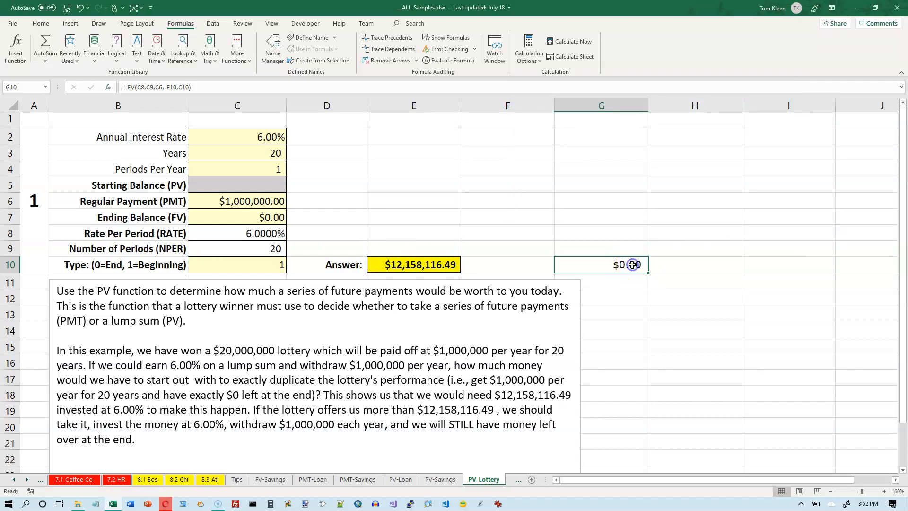
pyautogui.keyDown('ctrl'); pyautogui.click(279, 217); pyautogui.keyUp('ctrl')
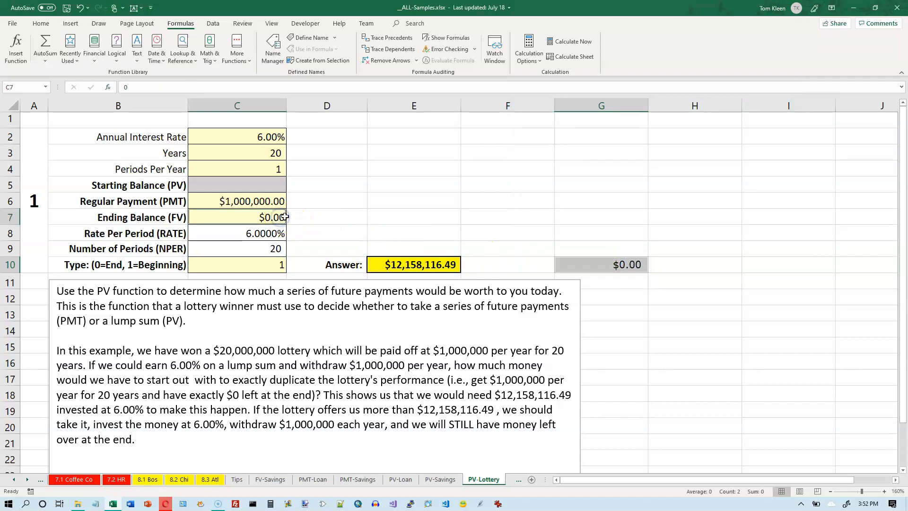